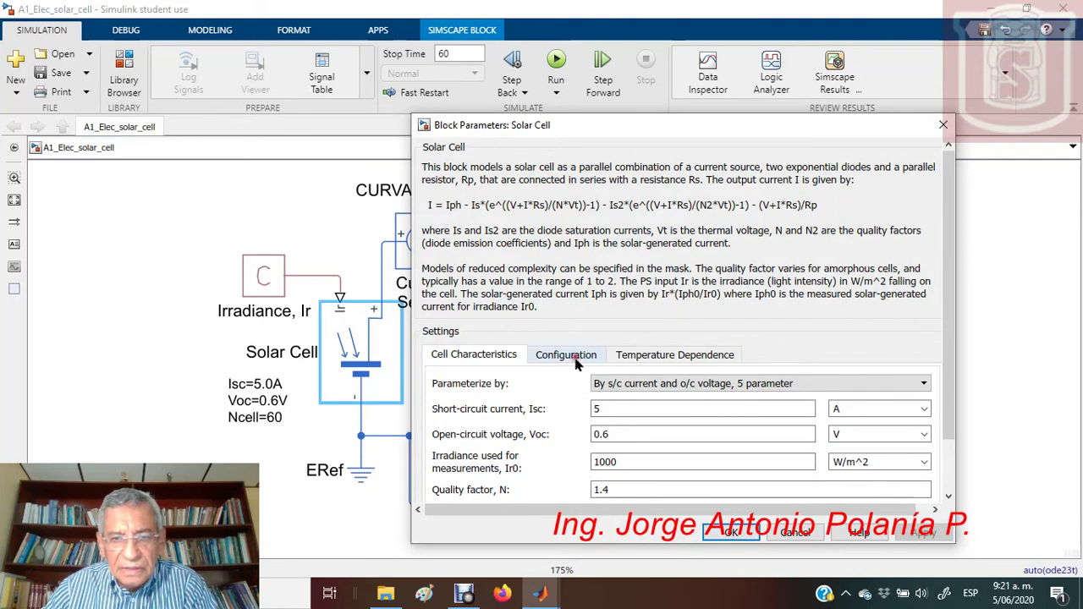
- Check the Solar Cell's number of series cells against the annotation beside the block
click(575, 354)
click(636, 383)
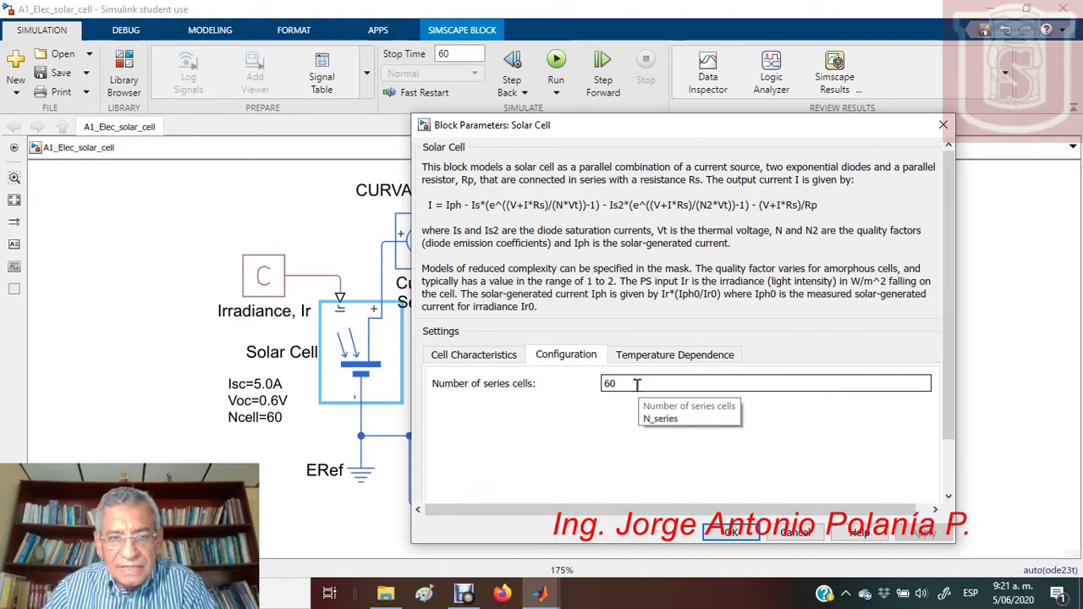
click(236, 405)
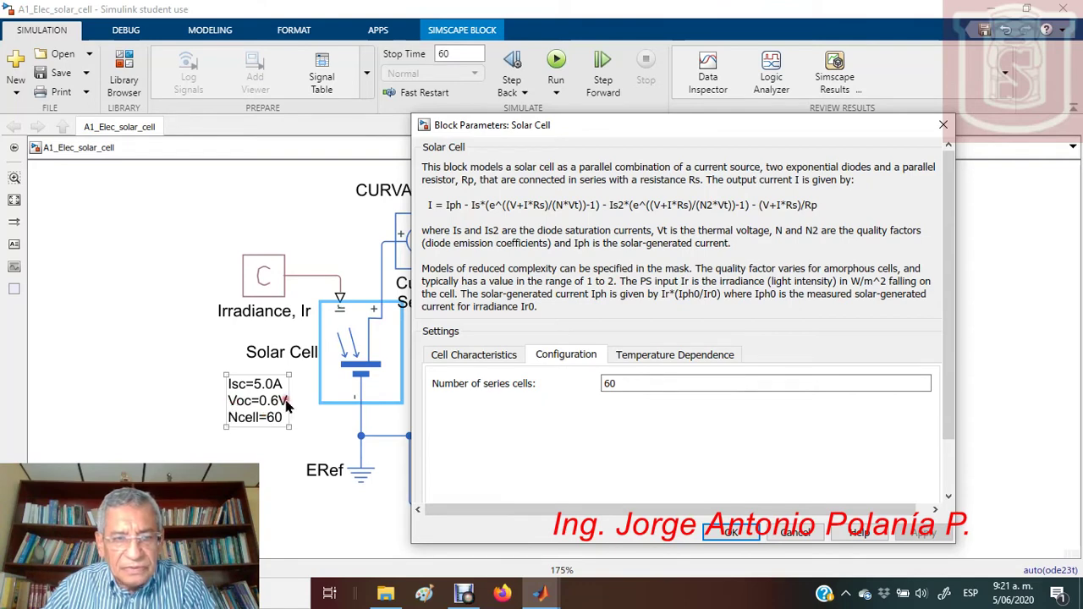
click(305, 405)
click(613, 387)
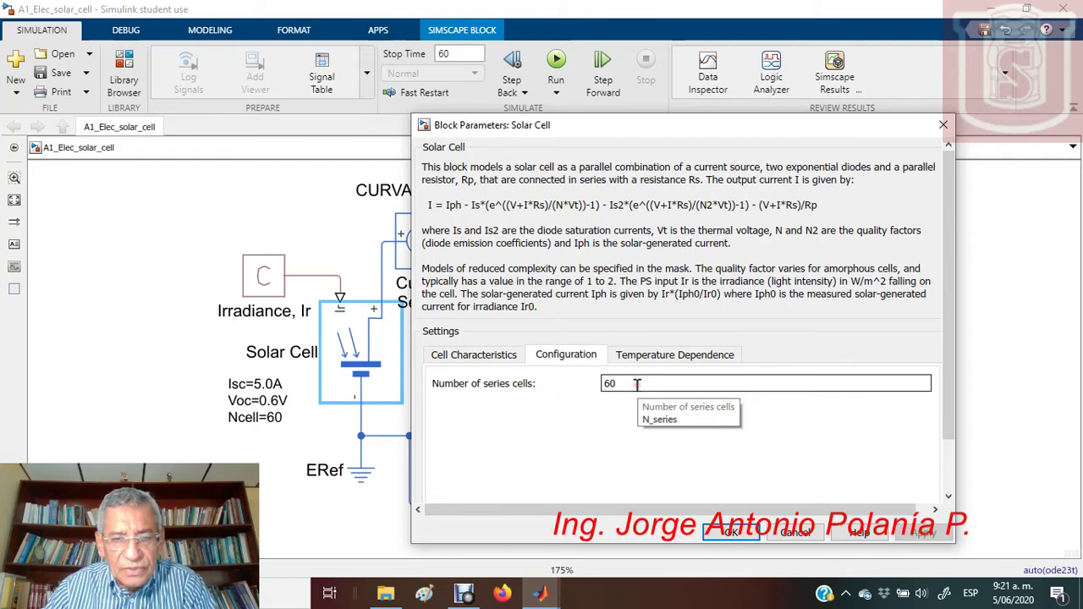
click(275, 403)
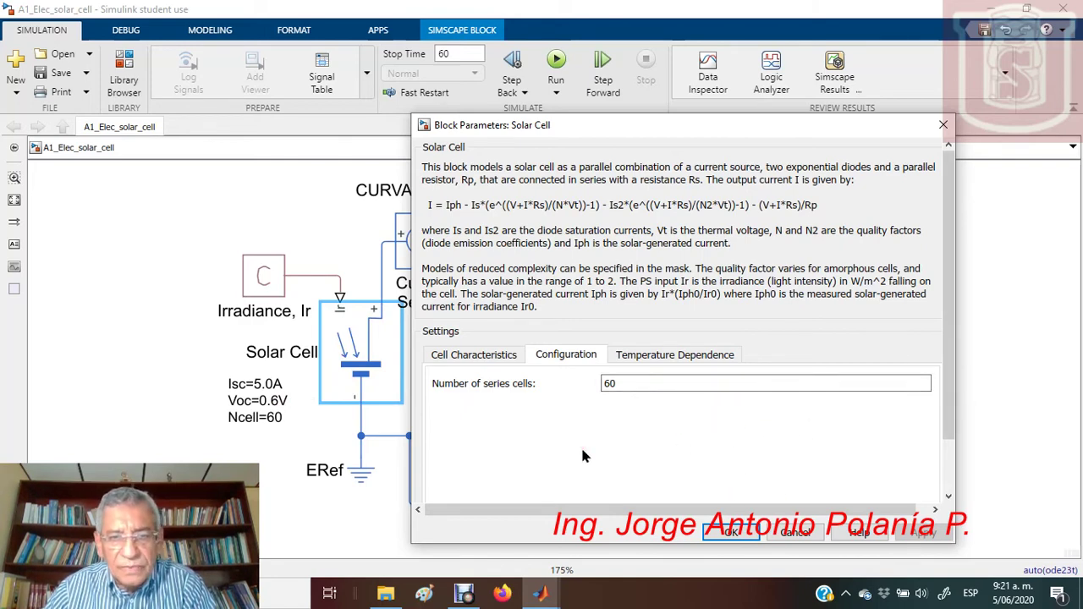
- Review the Solar Cell's cell characteristics, series cell count and measurement temperature, and close its parameters
click(480, 357)
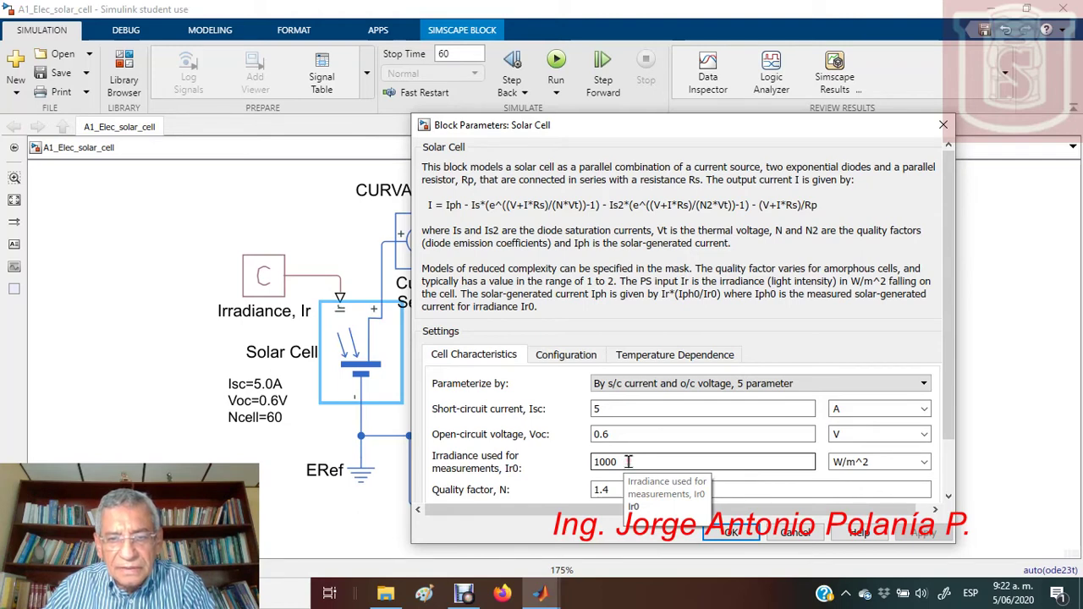
click(571, 355)
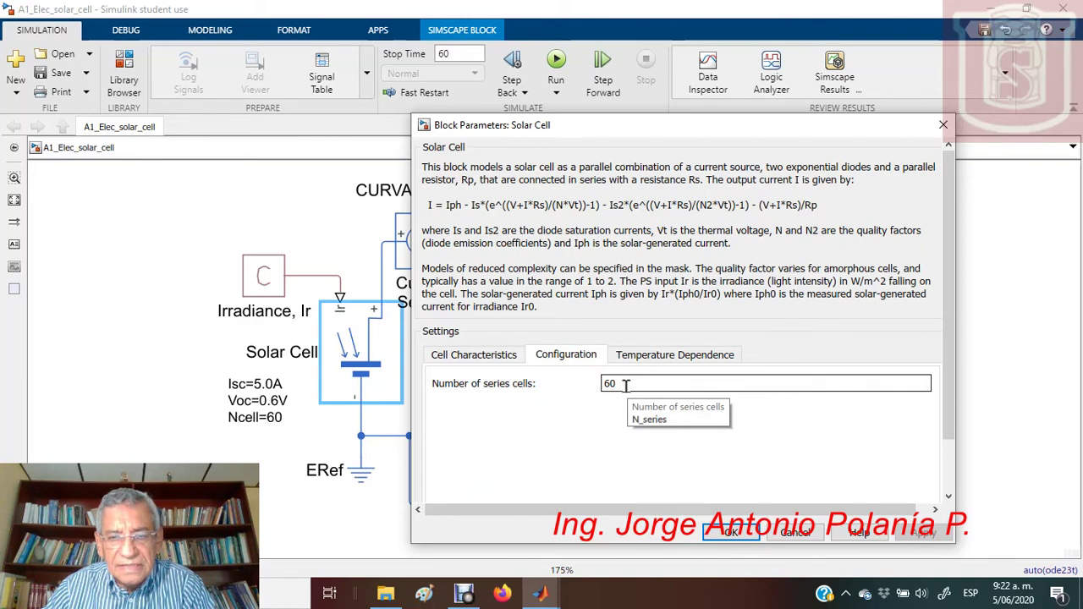
click(650, 355)
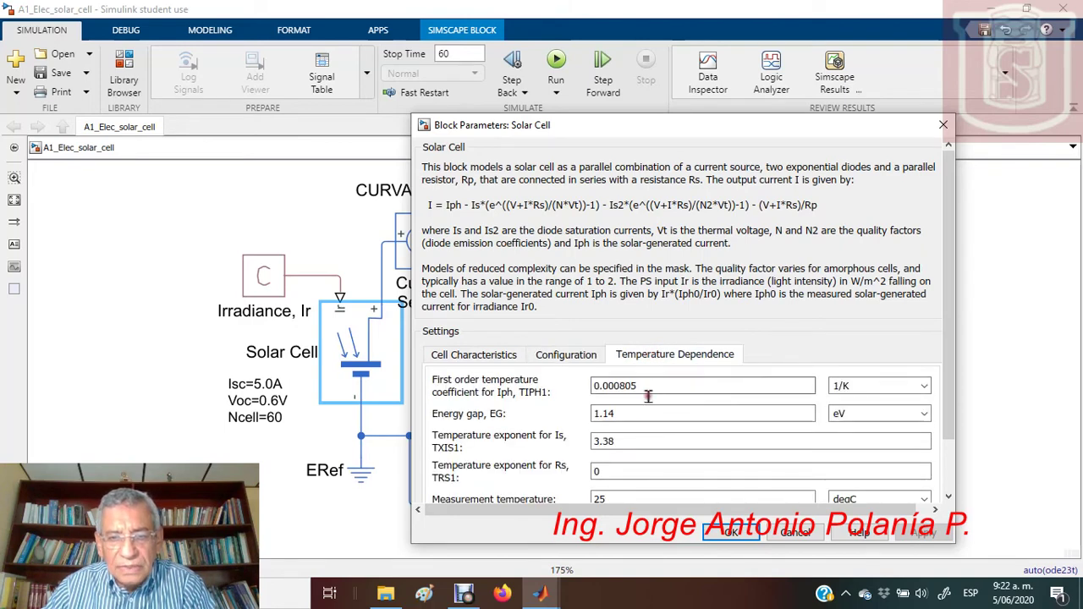
double_click(621, 498)
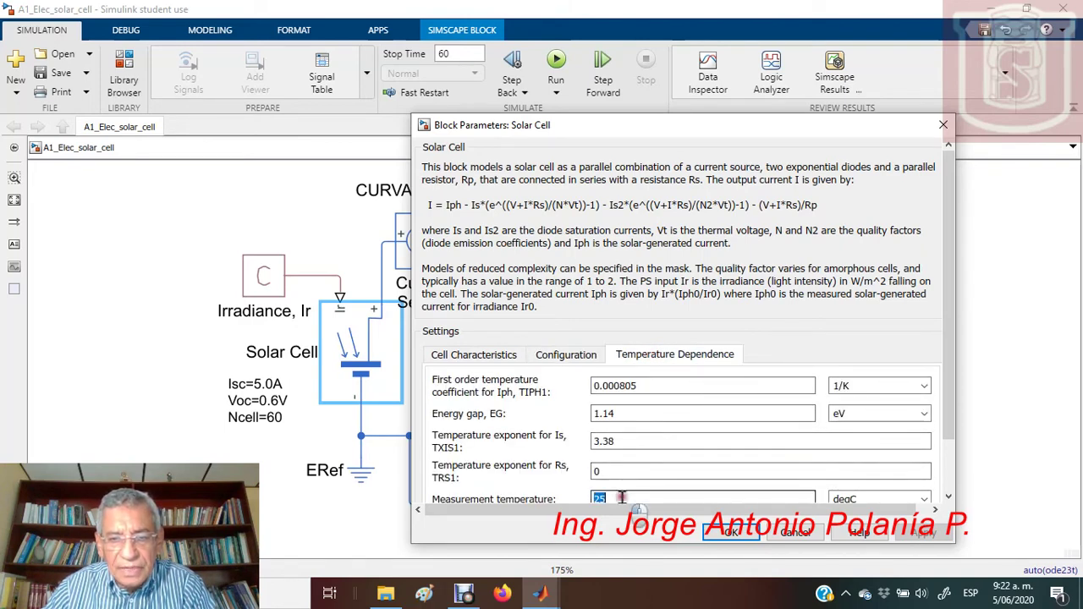
click(621, 498)
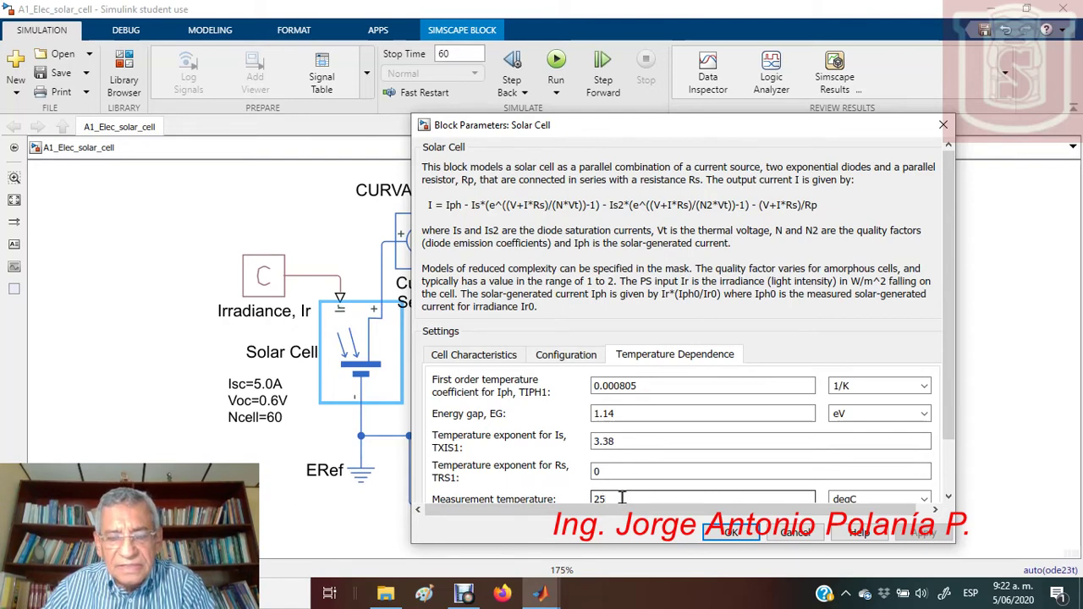
click(729, 533)
click(677, 512)
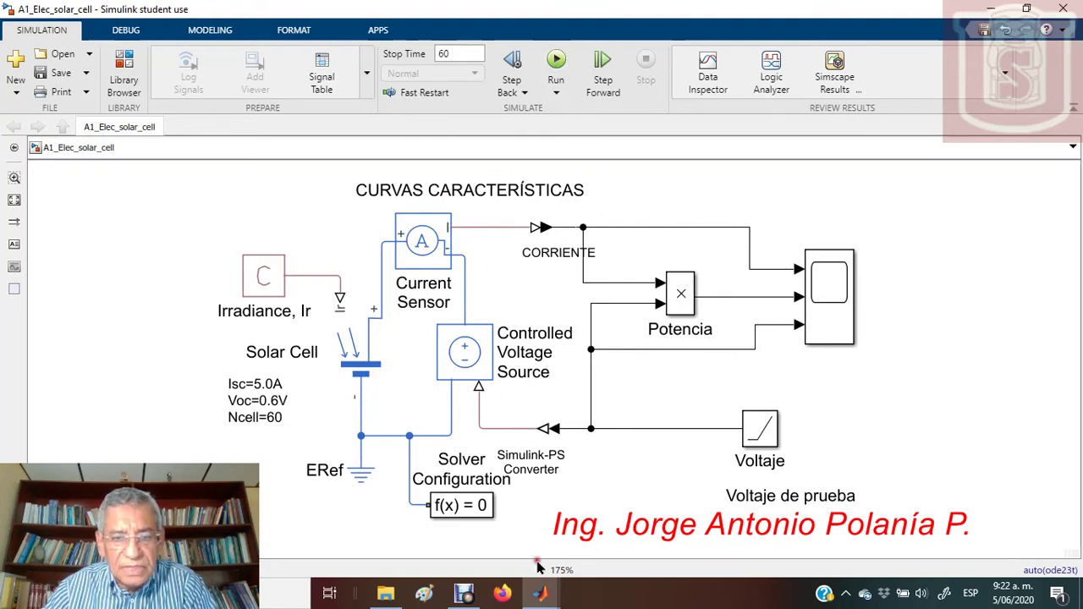
- Bring up the scope and read the cursor measurements for the Potencia trace
click(539, 592)
click(614, 554)
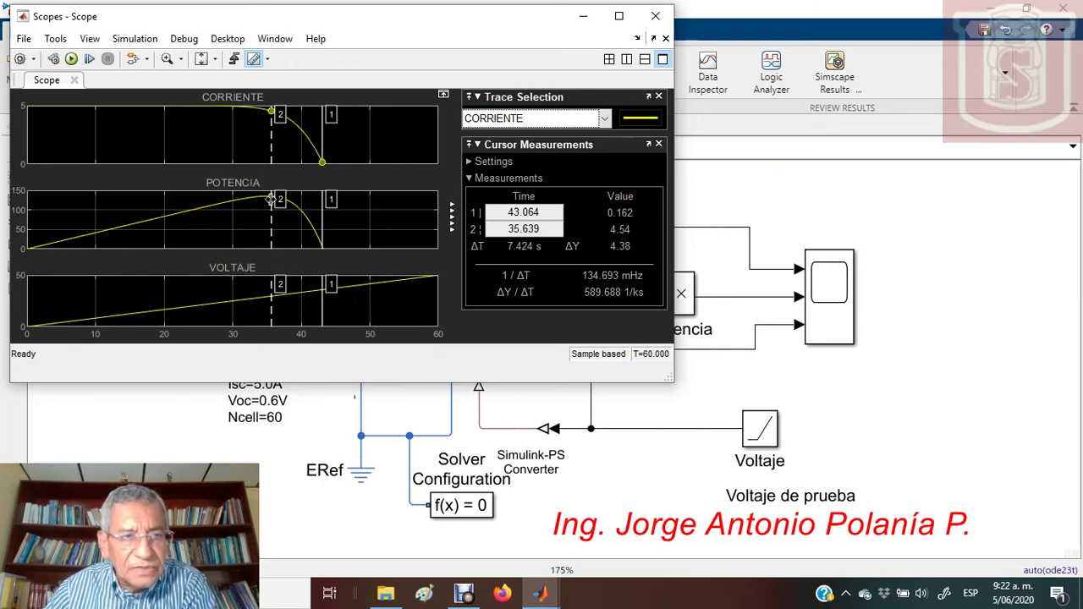
click(607, 121)
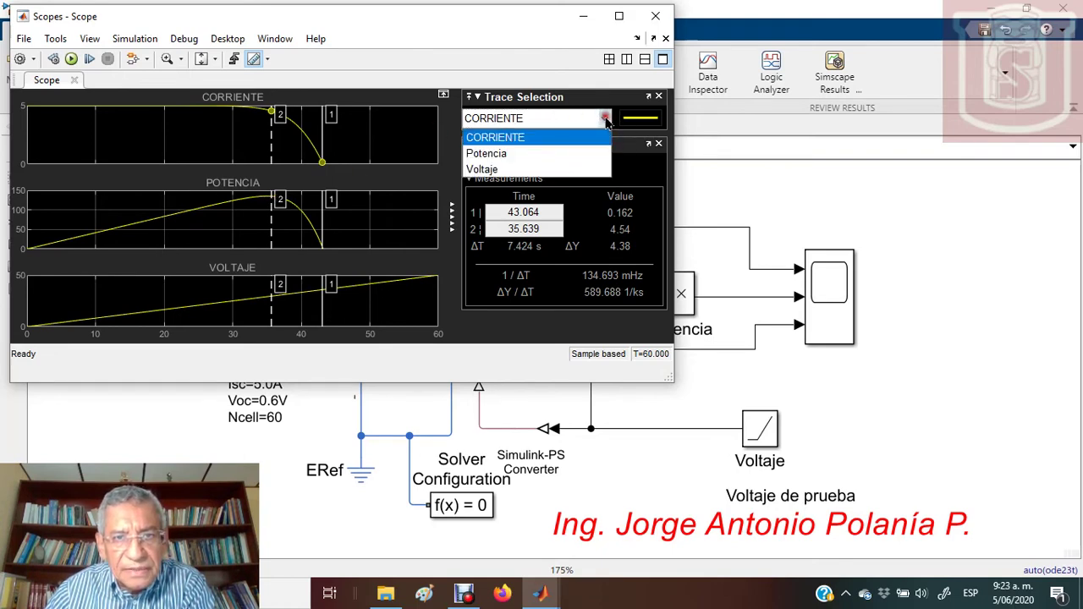
click(554, 153)
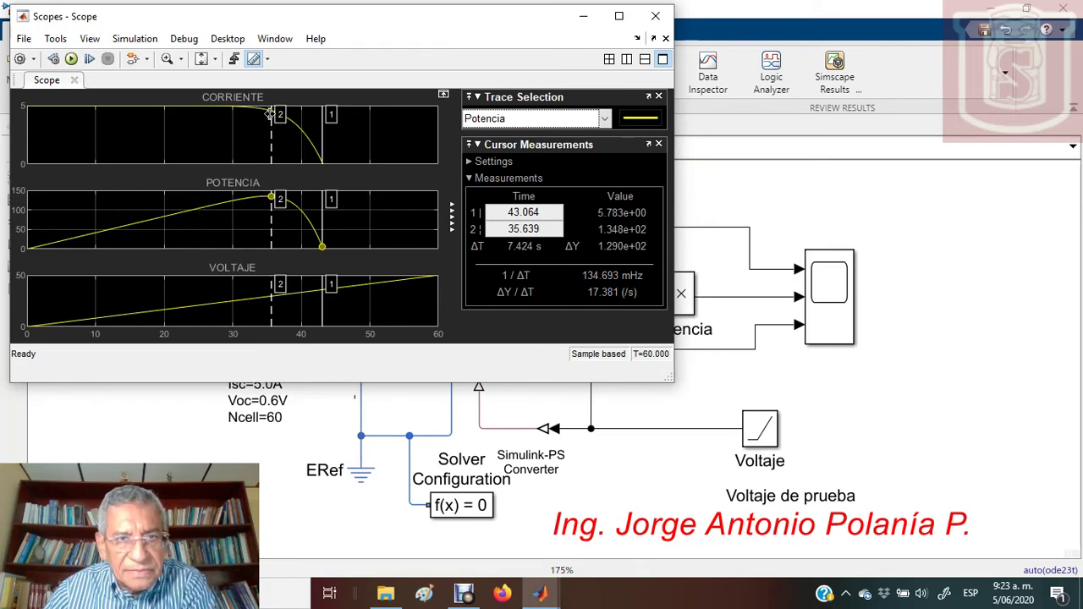
- Read the scope's cursor measurements for the CORRIENTE trace and for the Voltaje trace
click(604, 119)
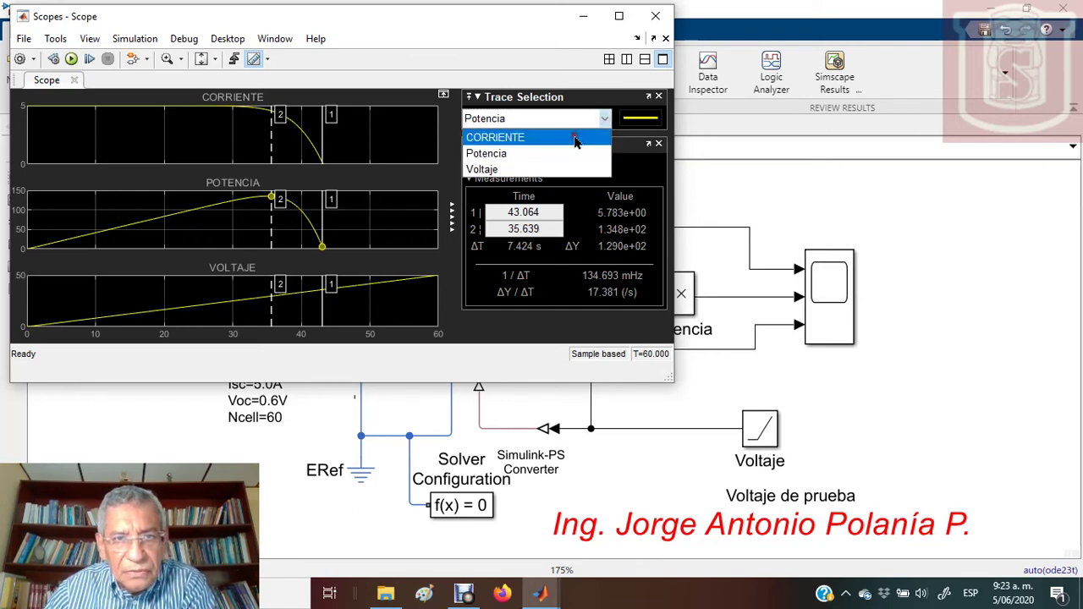
click(575, 138)
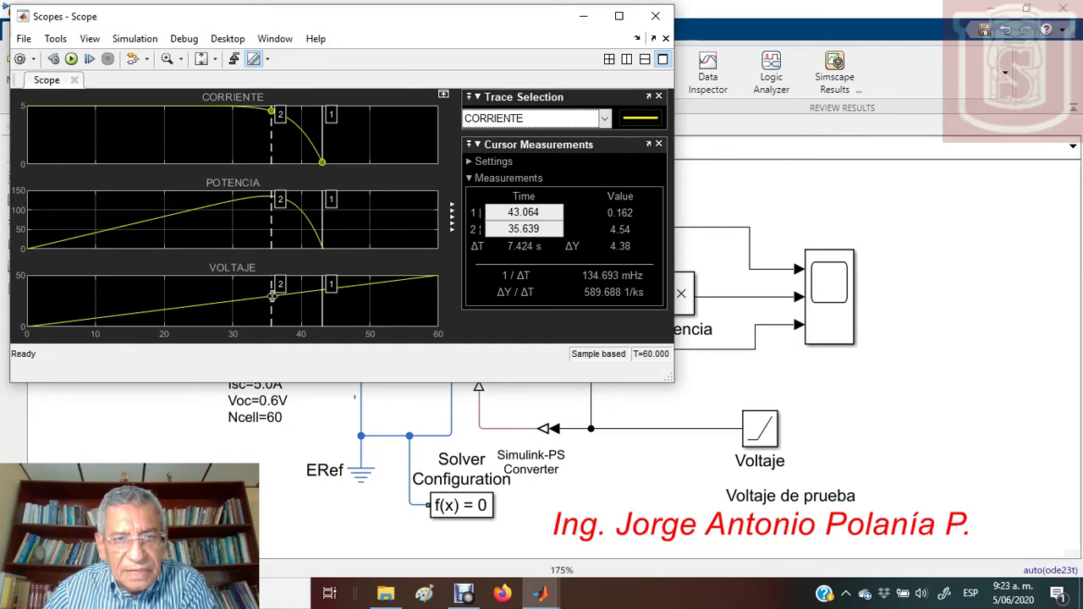
click(604, 119)
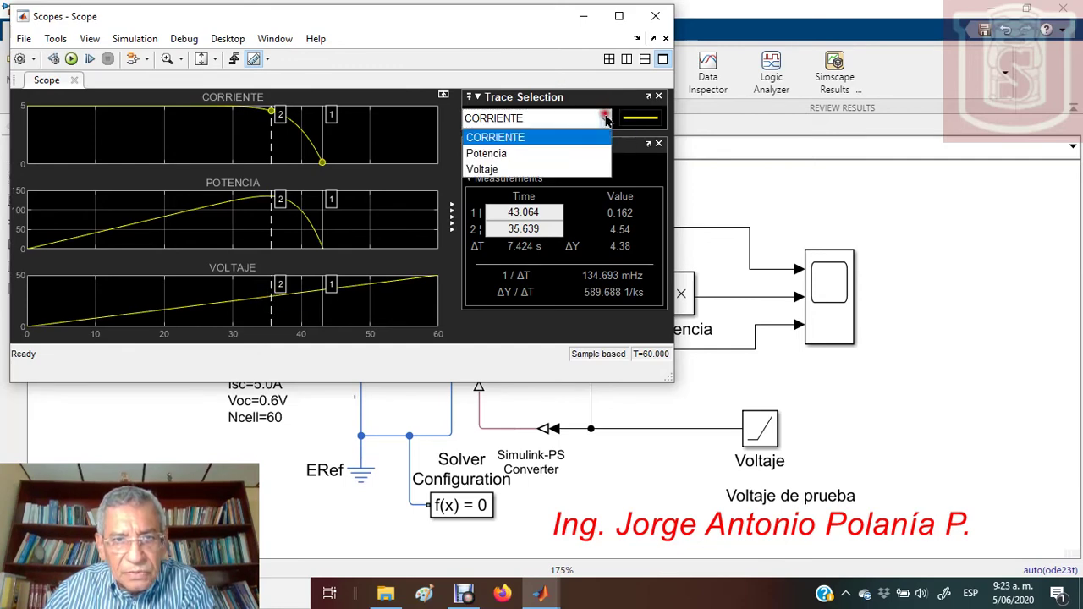
click(542, 169)
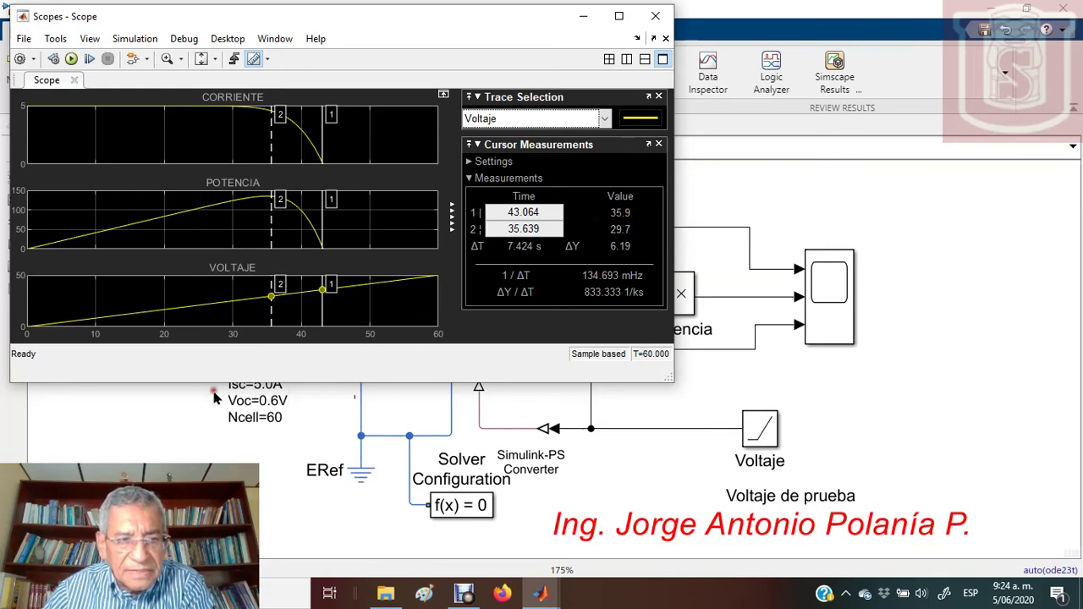
click(296, 399)
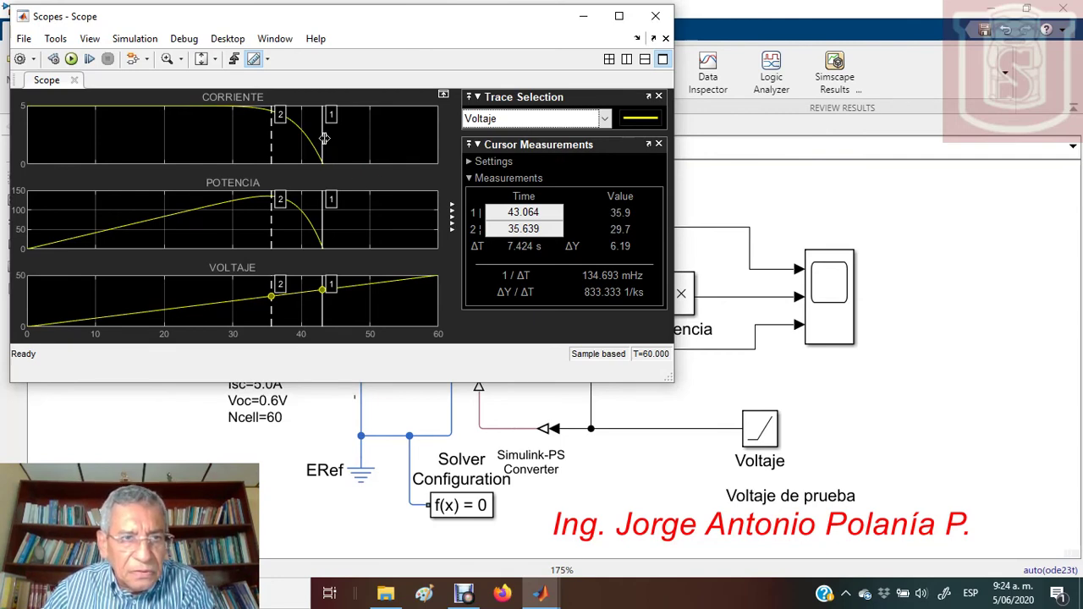
- Move scope cursor 1 to the start of the curves, at about 0.06 s, and measure the CORRIENTE trace there
drag(325, 138, 28, 126)
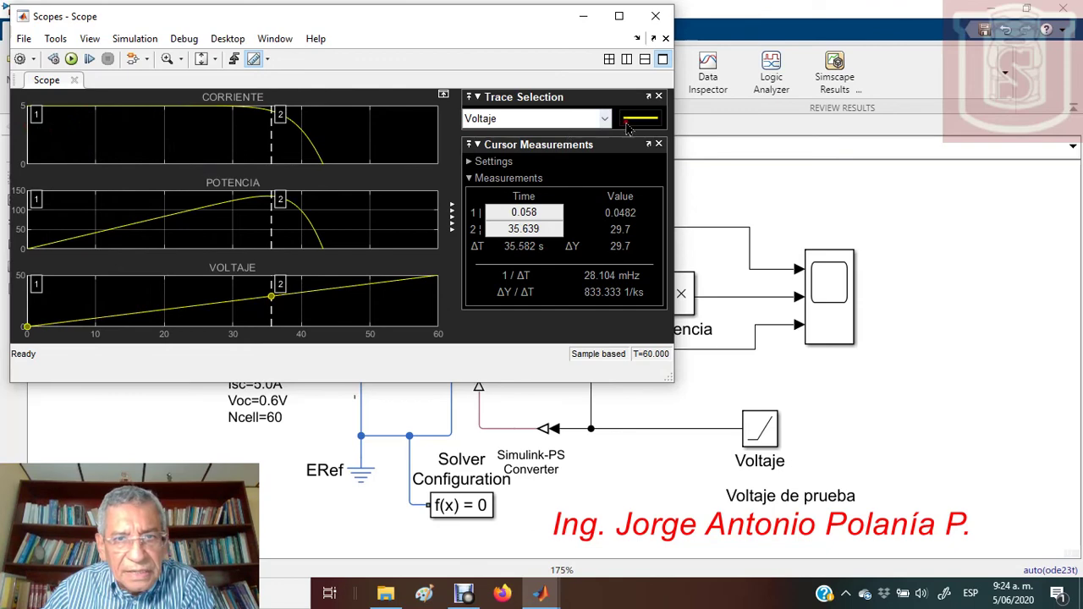
click(606, 119)
click(563, 138)
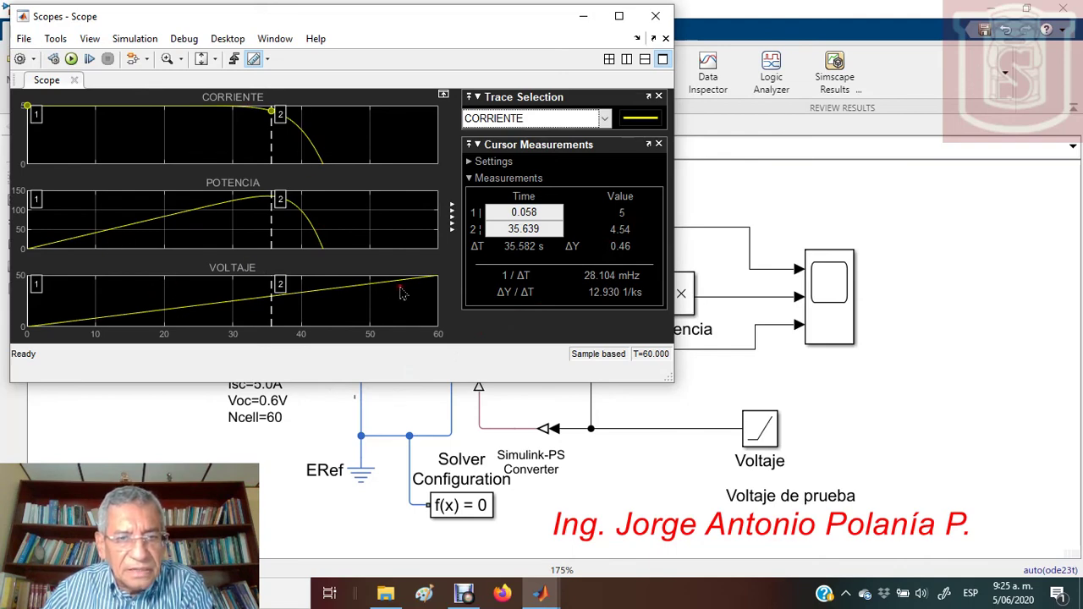
click(732, 191)
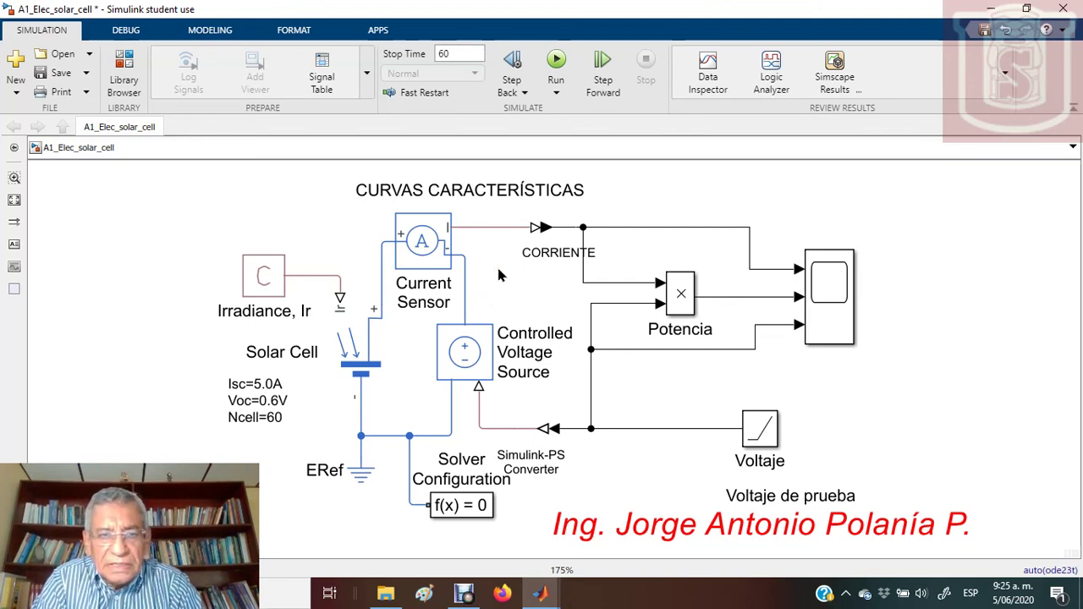
- Reopen the Solar Cell block's parameters, review its output current equation and cell characteristics, and close them
click(354, 364)
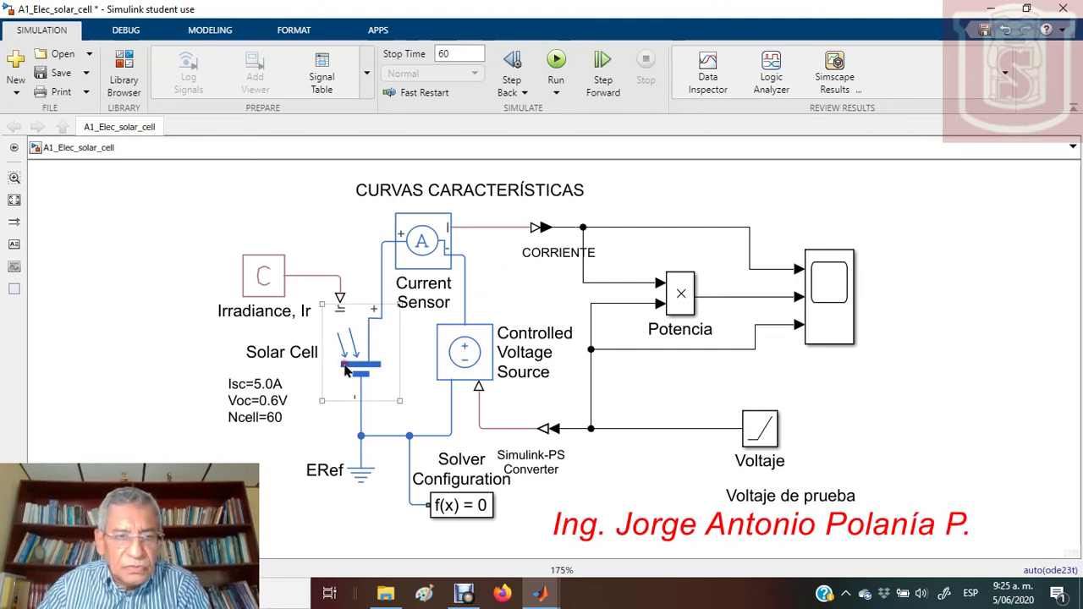
double_click(353, 363)
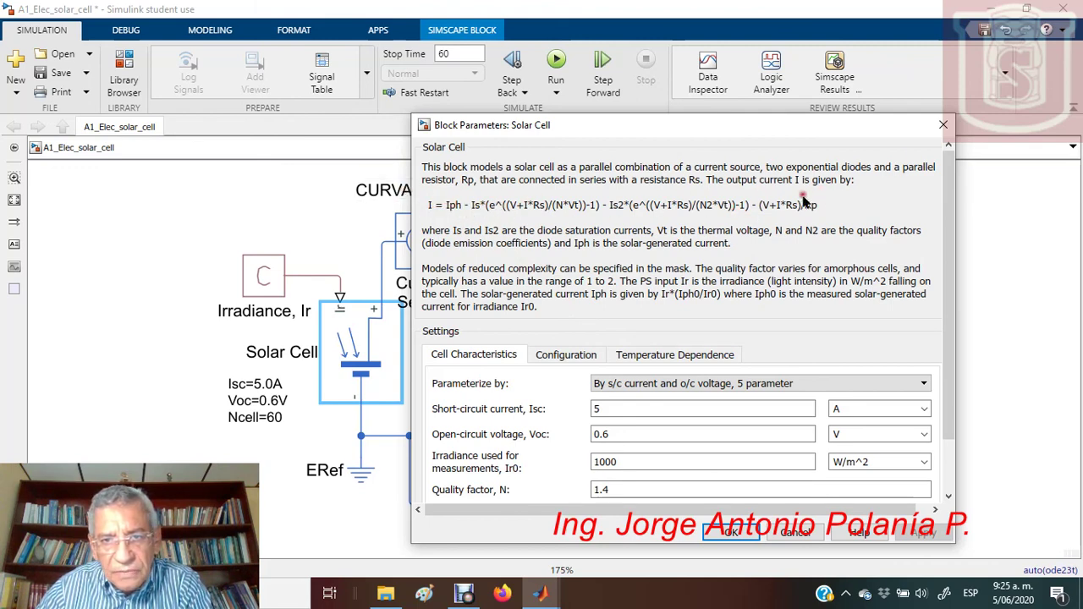
click(372, 359)
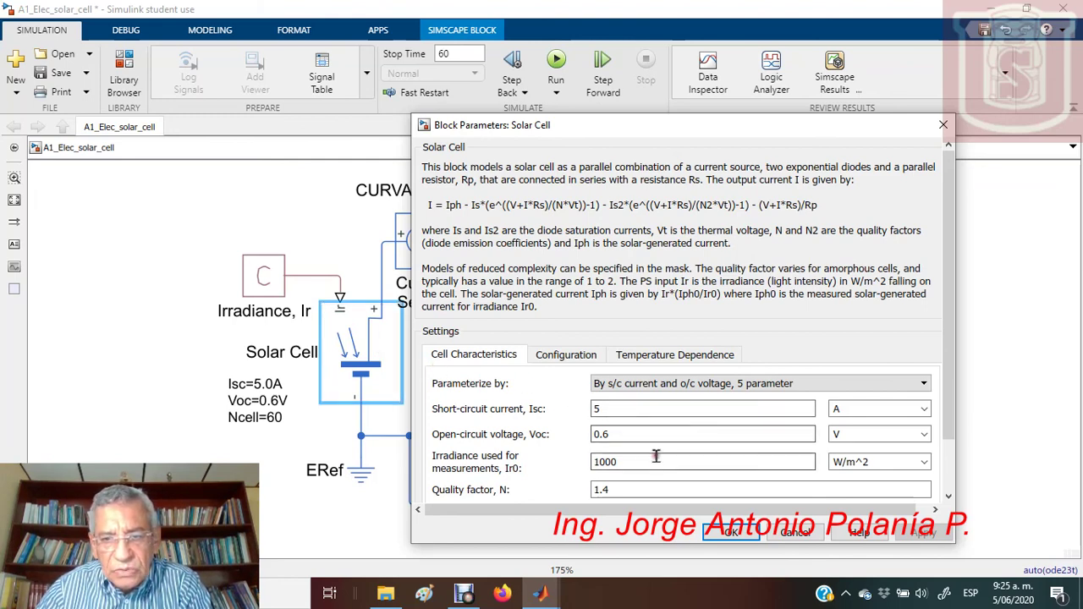
click(733, 533)
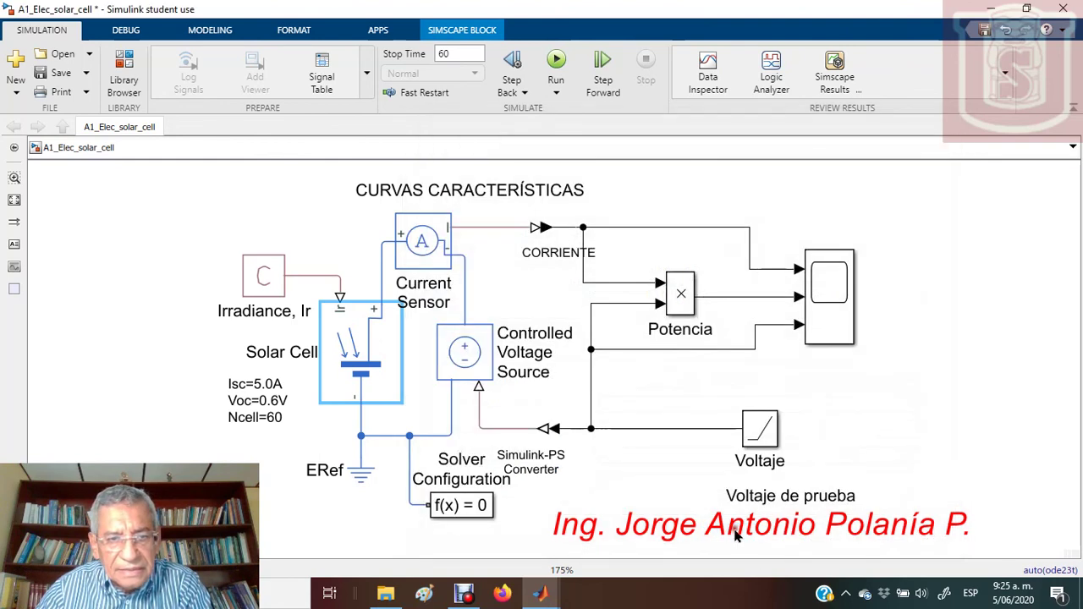
click(634, 467)
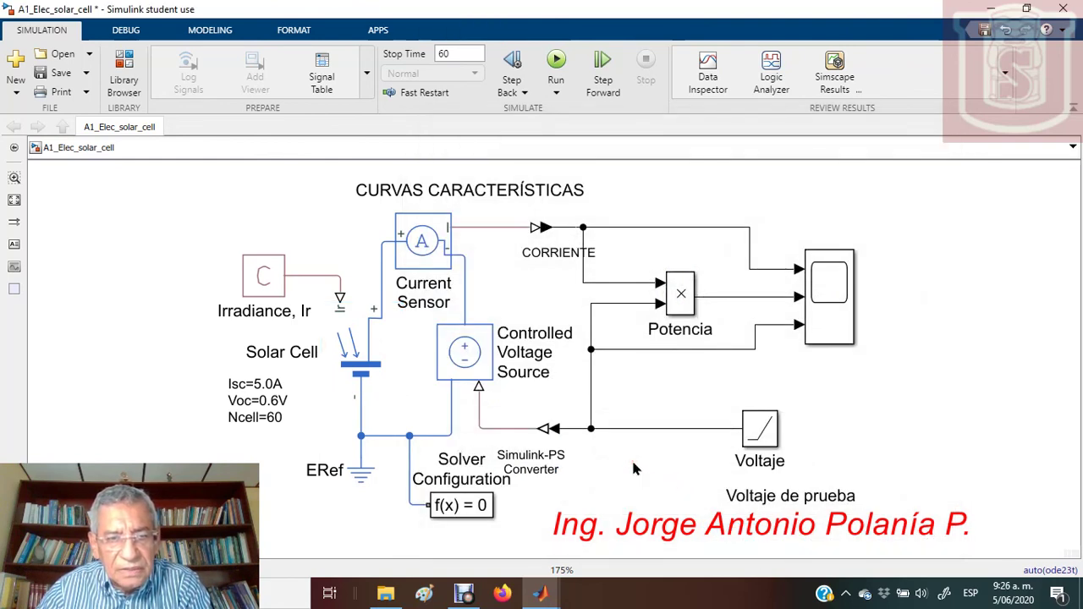